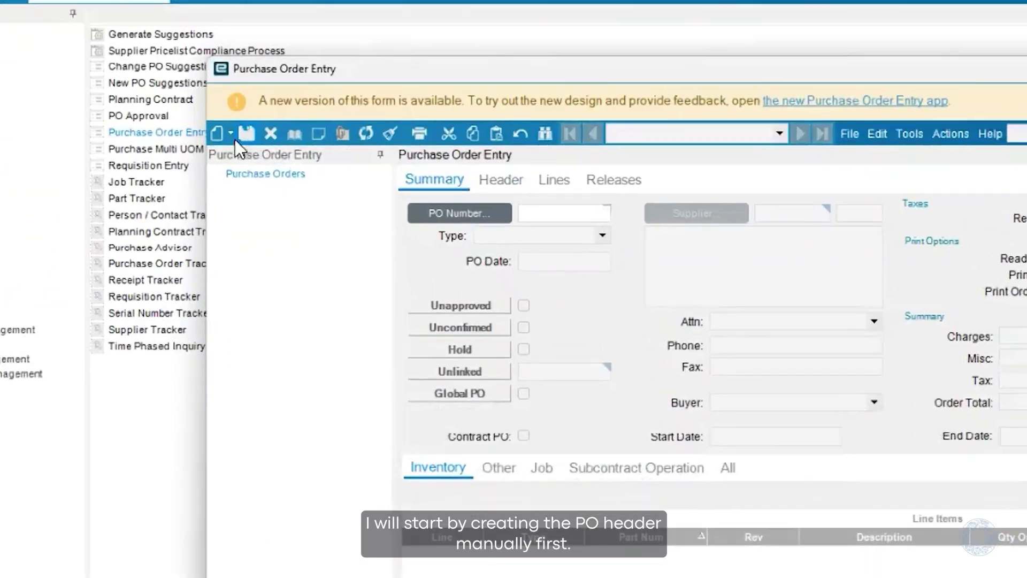
Step: Create a new purchase order, search suppliers with ID abc, choose A-Z Metals as the supplier, and save the order
{"action": "left_click", "coordinate": [230, 134]}
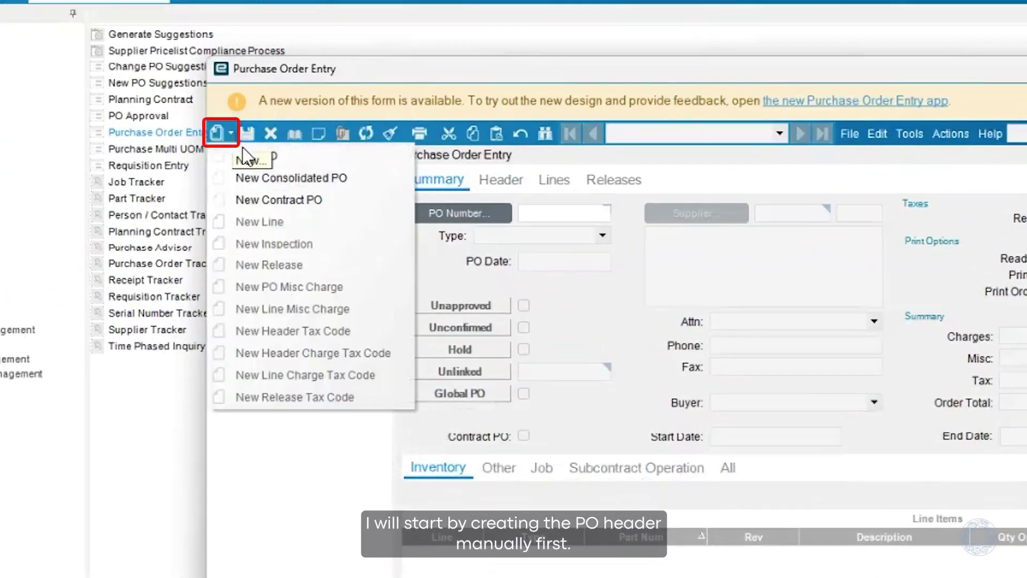
{"action": "left_click", "coordinate": [319, 157]}
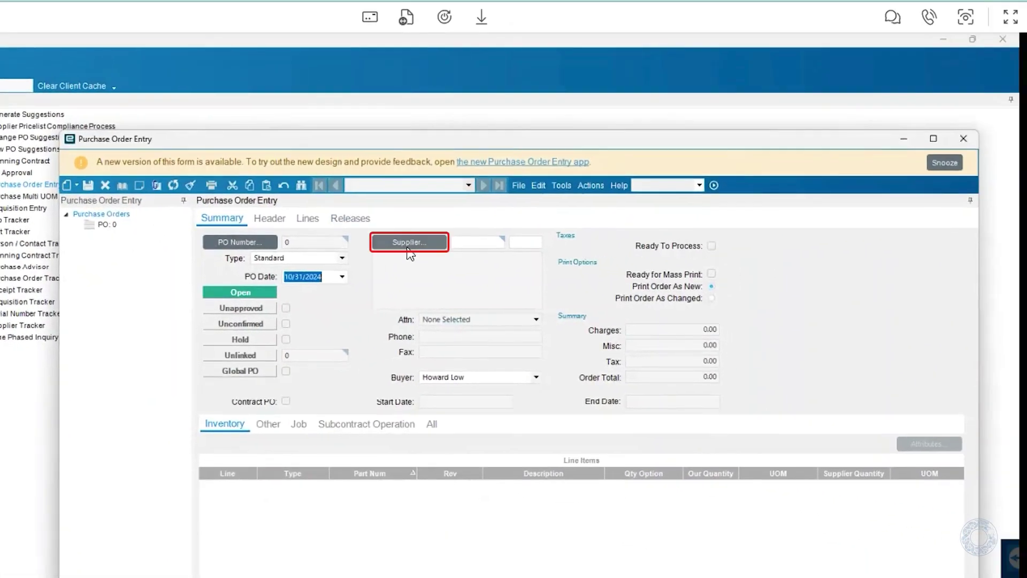
{"action": "left_click", "coordinate": [469, 236]}
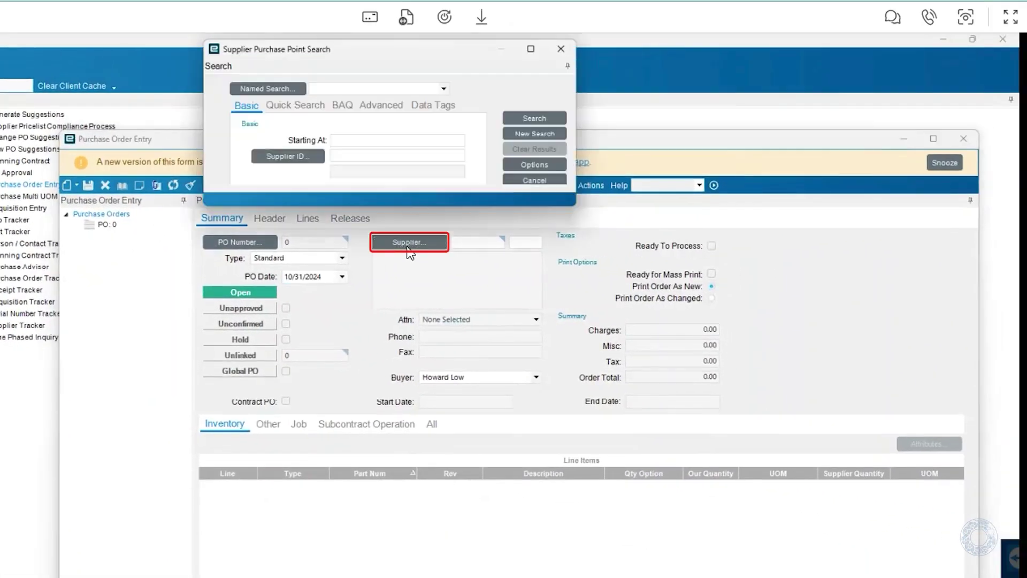
{"action": "left_click", "coordinate": [379, 158]}
{"action": "type", "text": "abc"}
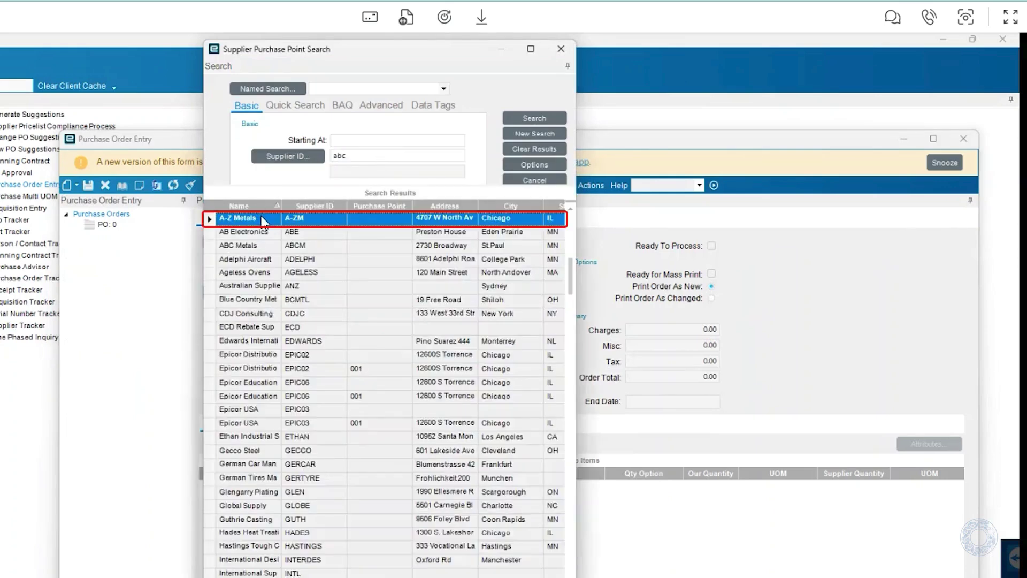
{"action": "double_click", "coordinate": [262, 216]}
{"action": "left_click", "coordinate": [87, 186]}
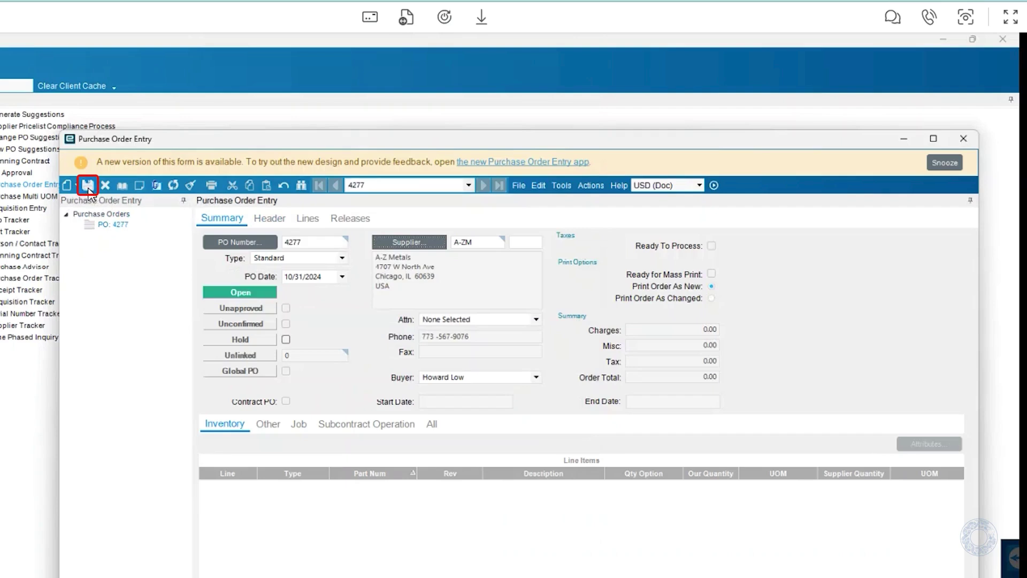
Step: Show the order's lines in list view and add a new line
{"action": "left_click", "coordinate": [307, 219]}
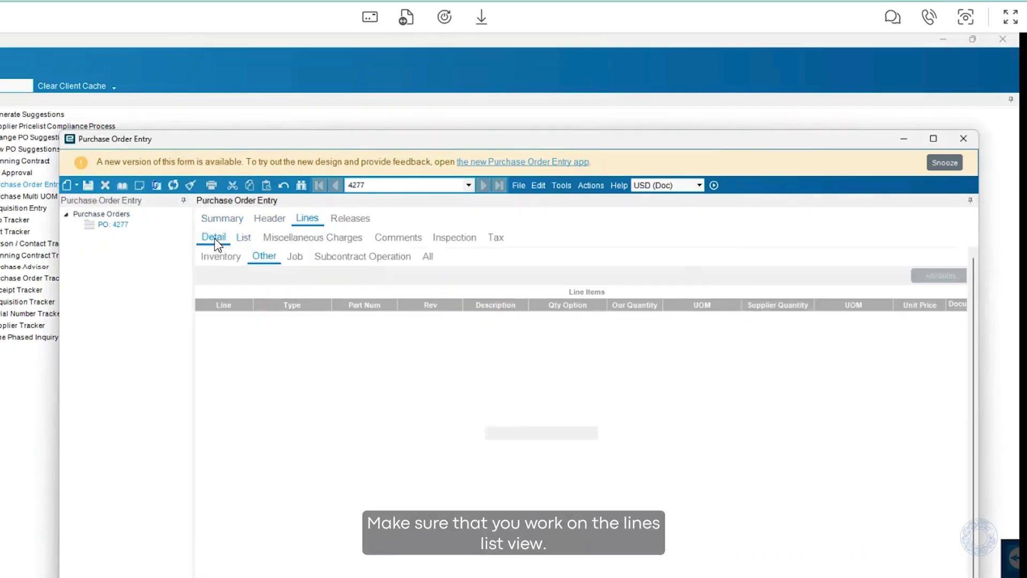
{"action": "left_click", "coordinate": [214, 238]}
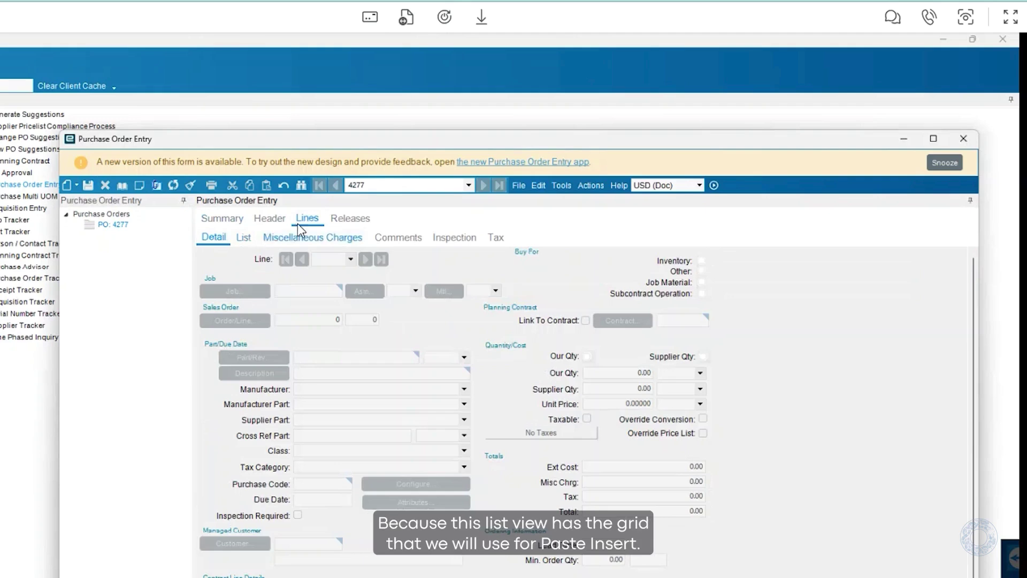
{"action": "left_click", "coordinate": [244, 238]}
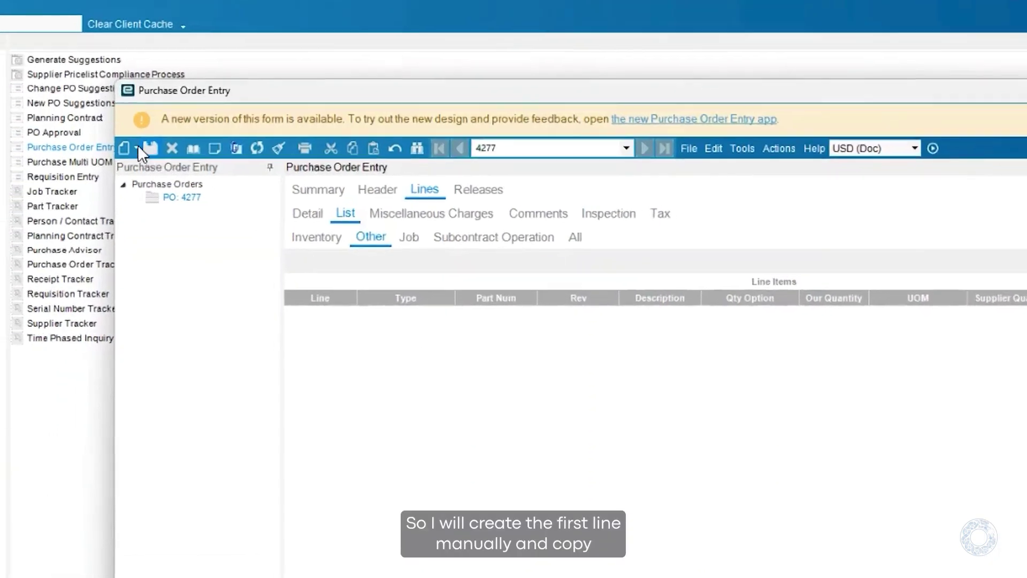
{"action": "left_click", "coordinate": [77, 184]}
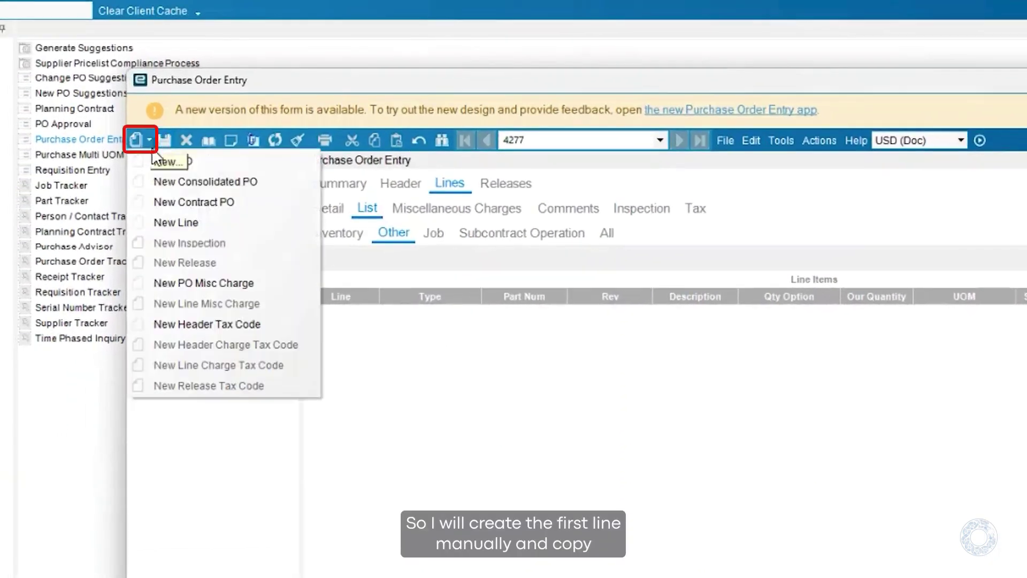
{"action": "left_click", "coordinate": [220, 223]}
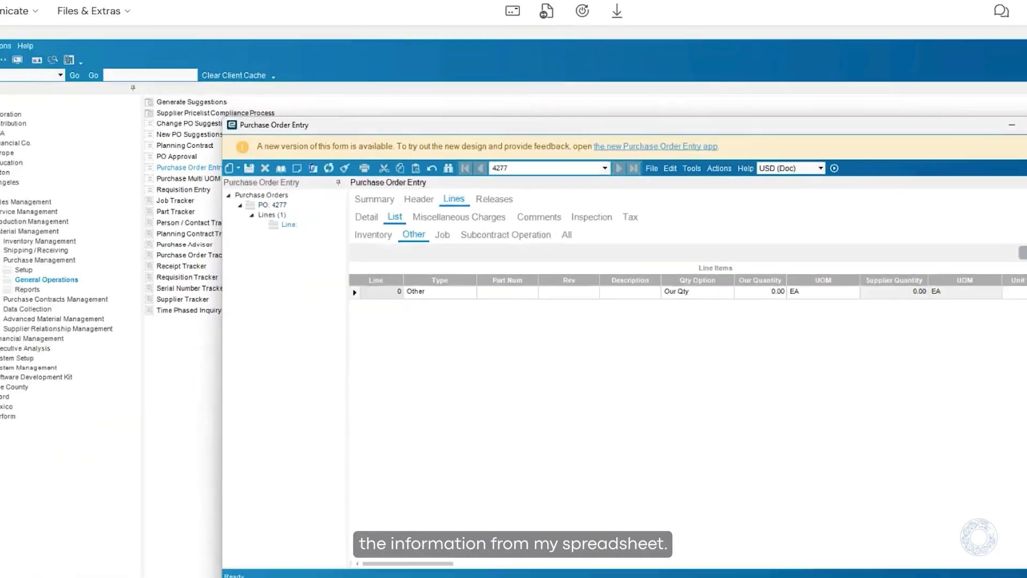
Step: Copy the part OFFCUT from row 2 of the Book1 workbook into the new line's Part Num
{"action": "mouse_move", "coordinate": [335, 556]}
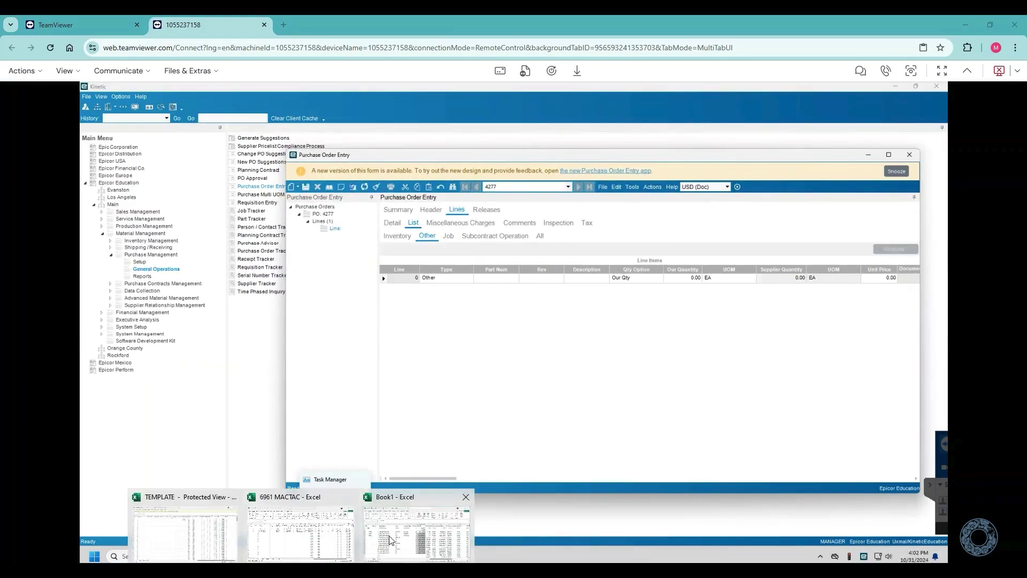
{"action": "left_click", "coordinate": [439, 514]}
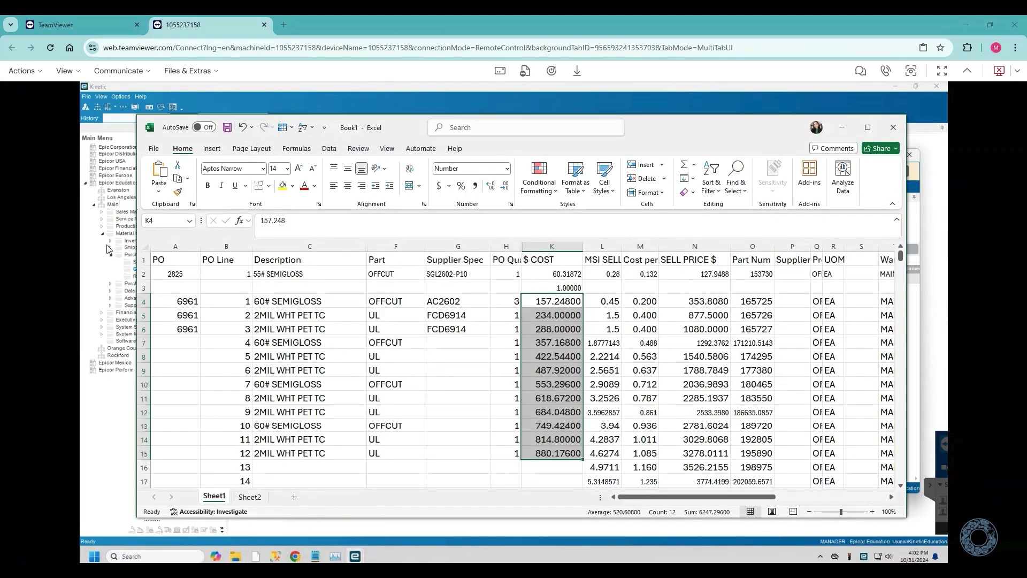
{"action": "double_click", "coordinate": [380, 273]}
{"action": "double_click", "coordinate": [380, 274]}
{"action": "key", "text": "ctrl+c"}
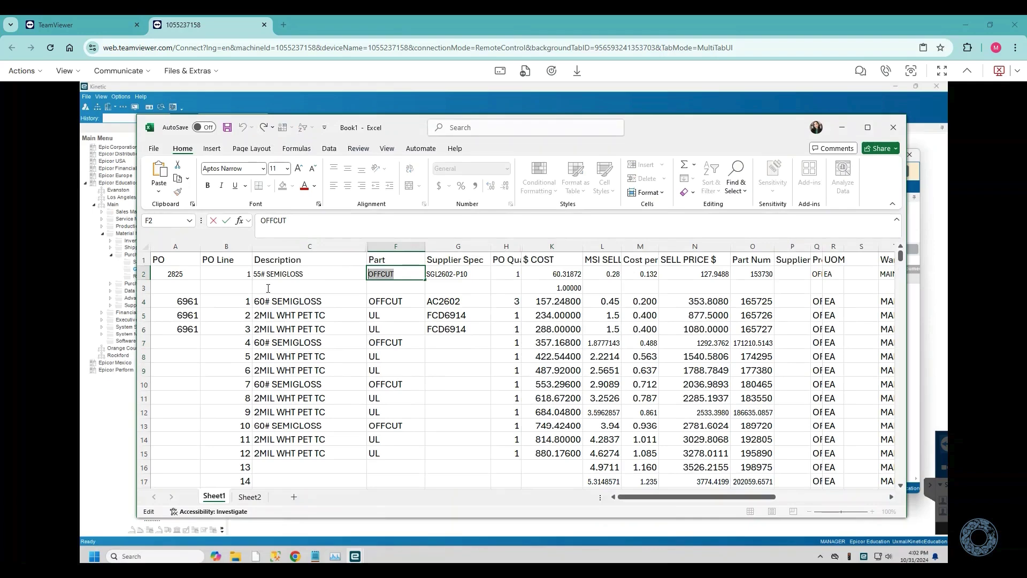
{"action": "left_click", "coordinate": [843, 131]}
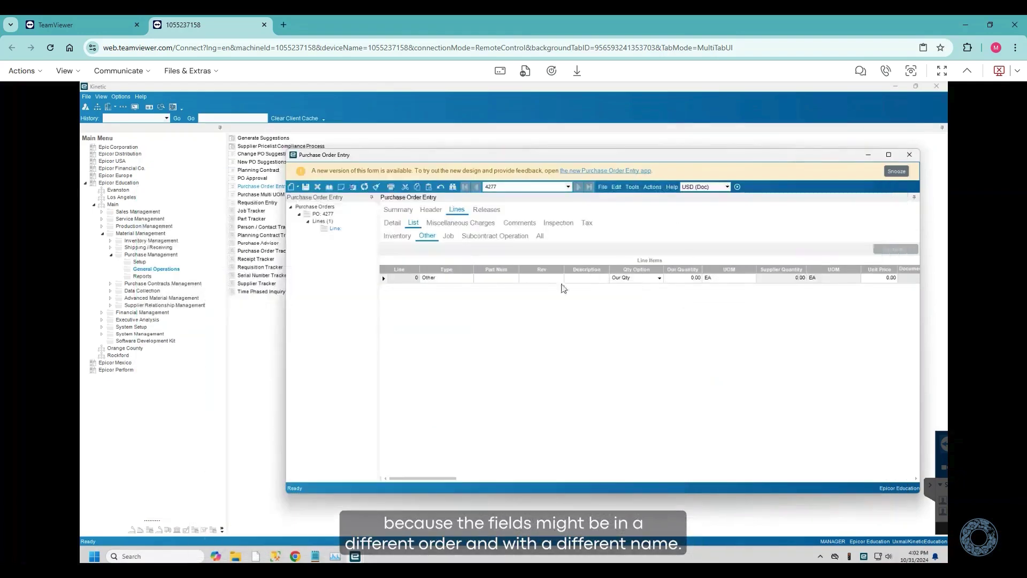
{"action": "left_click", "coordinate": [488, 282]}
{"action": "key", "text": "ctrl+v"}
{"action": "key", "text": "Tab"}
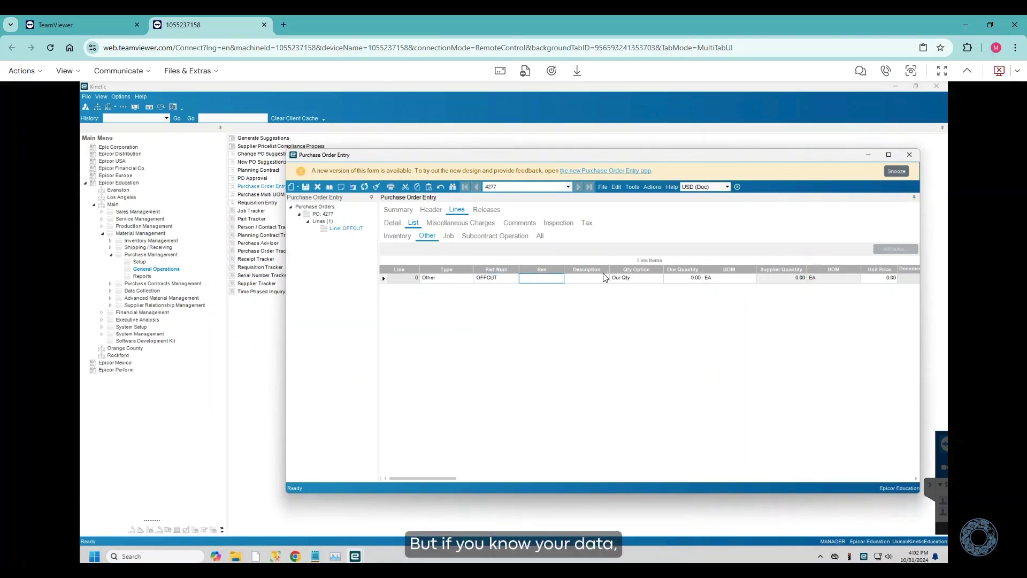
Step: Copy the description 55# SEMIGLOSS from row 2 of Book1 into the order line's Description
{"action": "key", "text": "Tab"}
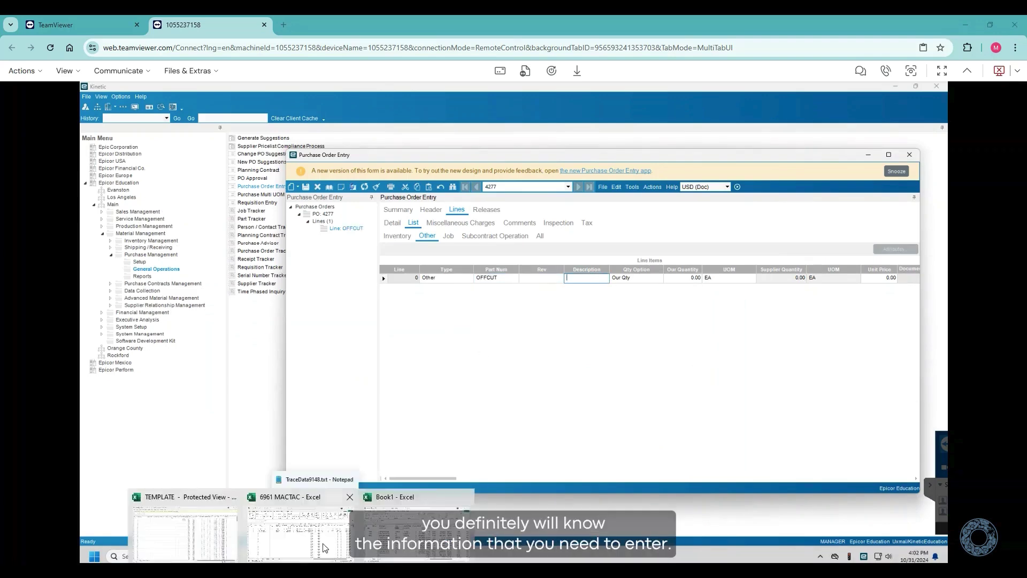
{"action": "left_click", "coordinate": [335, 556]}
{"action": "left_click", "coordinate": [309, 273]}
{"action": "double_click", "coordinate": [321, 273]}
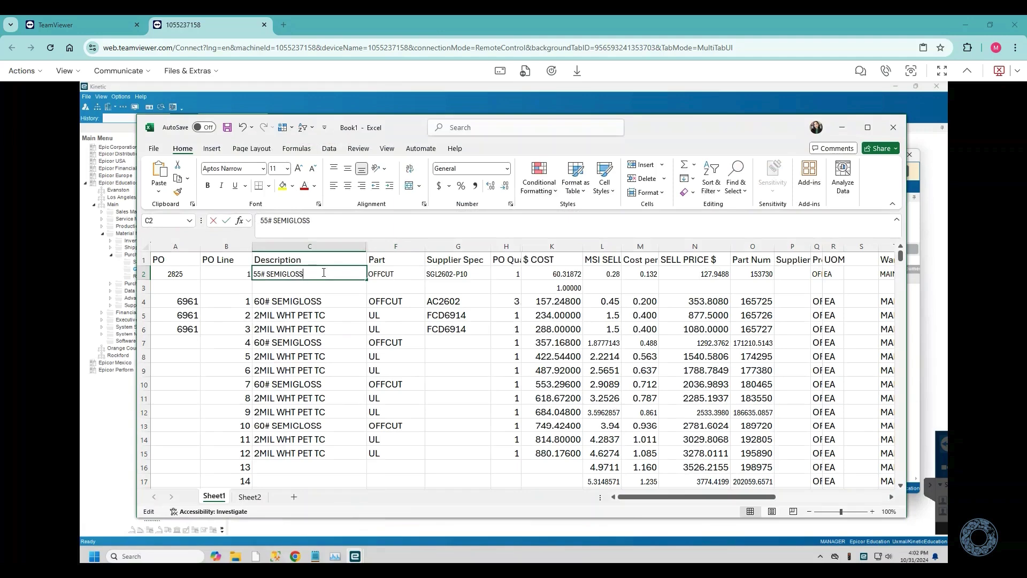
{"action": "left_click_drag", "start_coordinate": [320, 274], "coordinate": [183, 273]}
{"action": "key", "text": "ctrl+c"}
{"action": "left_click", "coordinate": [842, 127]}
{"action": "key", "text": "ctrl+v"}
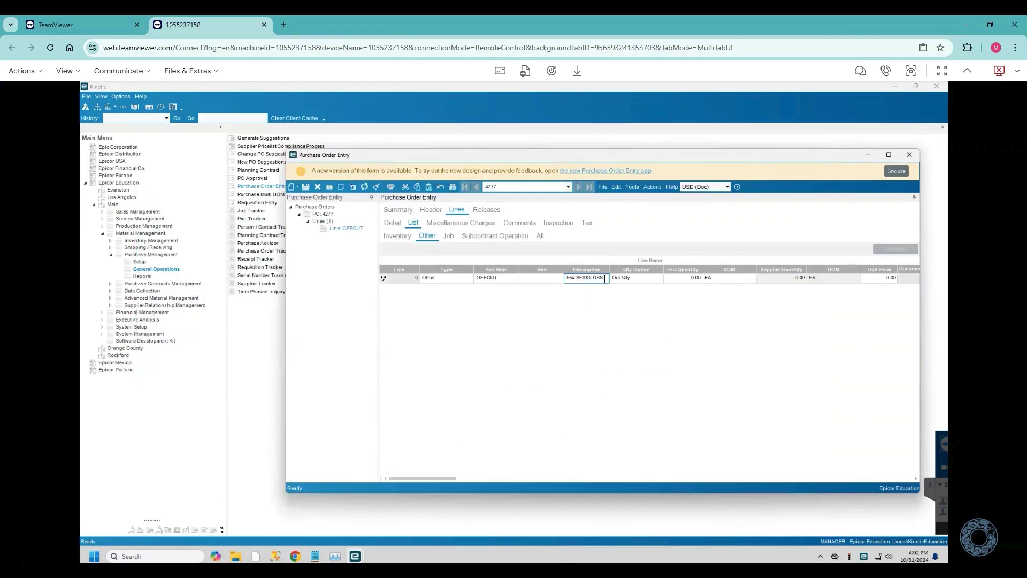
Step: Check the PO quantity in row 2 of Book1 and set the order line's Our Quantity to 1
{"action": "key", "text": "Tab"}
{"action": "key", "text": "Tab"}
{"action": "left_click", "coordinate": [335, 556]}
{"action": "left_click", "coordinate": [417, 516]}
{"action": "left_click", "coordinate": [512, 274]}
{"action": "left_click", "coordinate": [842, 127]}
{"action": "type", "text": "1"}
{"action": "key", "text": "Tab"}
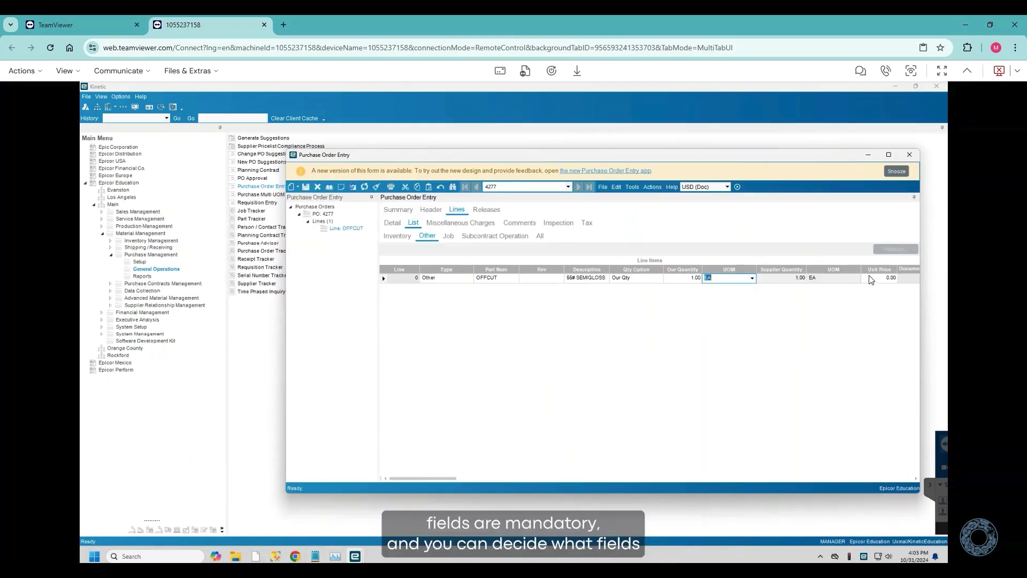
Step: Copy the cost 60.31872 from row 2 of Book1 into the line's Unit Price and save the order line
{"action": "left_click", "coordinate": [875, 279]}
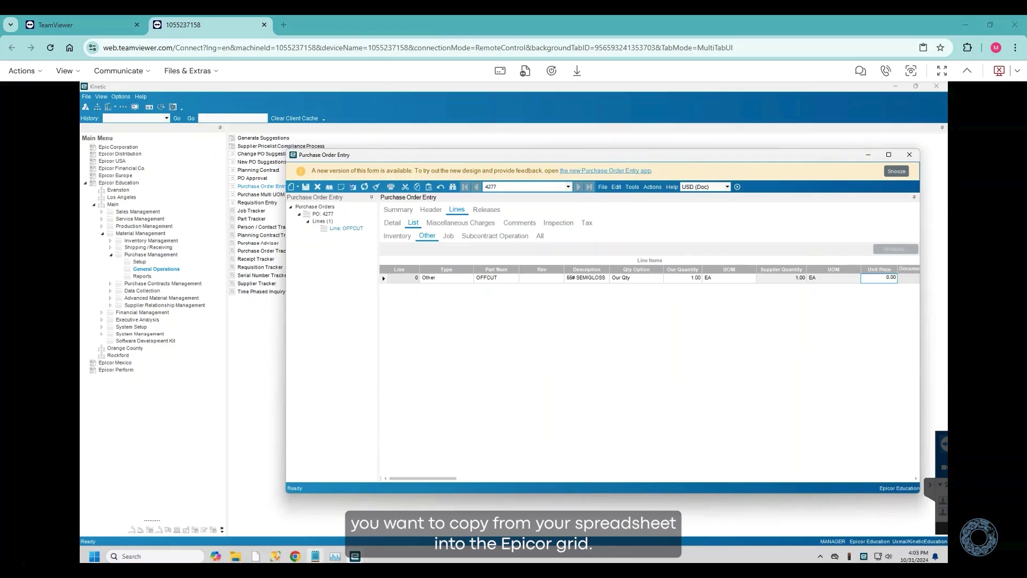
{"action": "mouse_move", "coordinate": [315, 556]}
{"action": "left_click", "coordinate": [431, 516]}
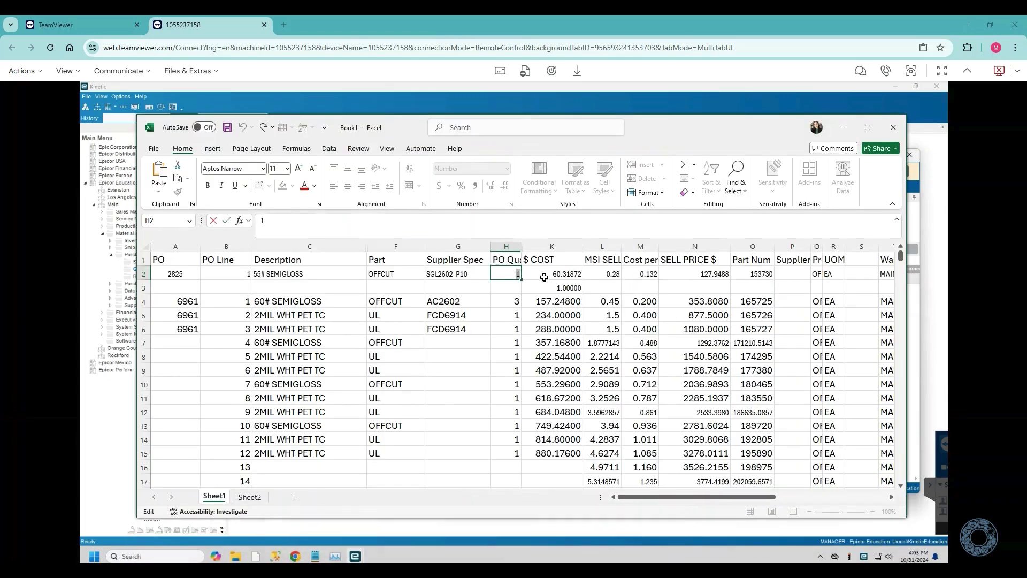
{"action": "left_click", "coordinate": [544, 277]}
{"action": "left_click", "coordinate": [842, 127]}
{"action": "key", "text": "ctrl+v"}
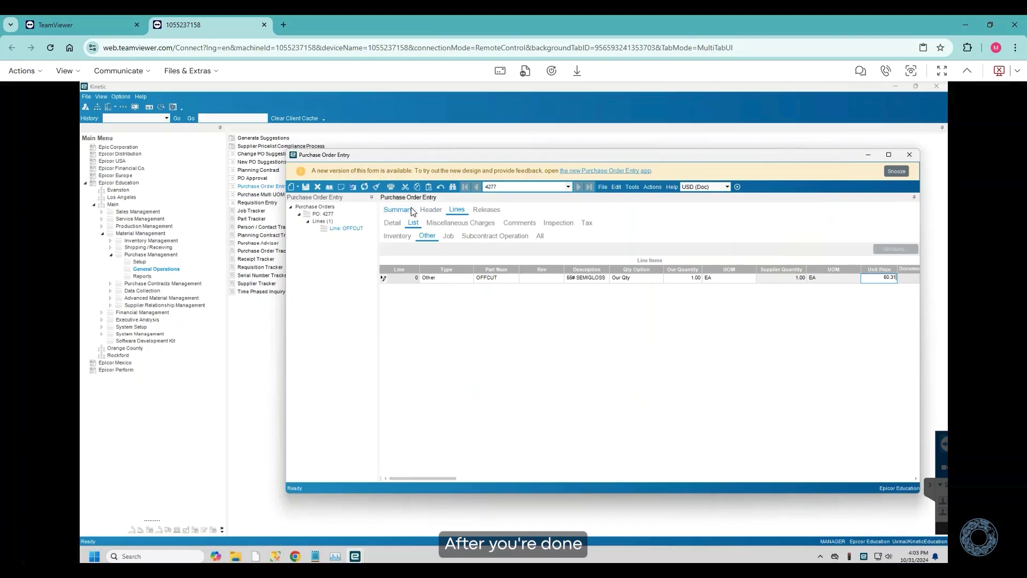
{"action": "left_click", "coordinate": [306, 187]}
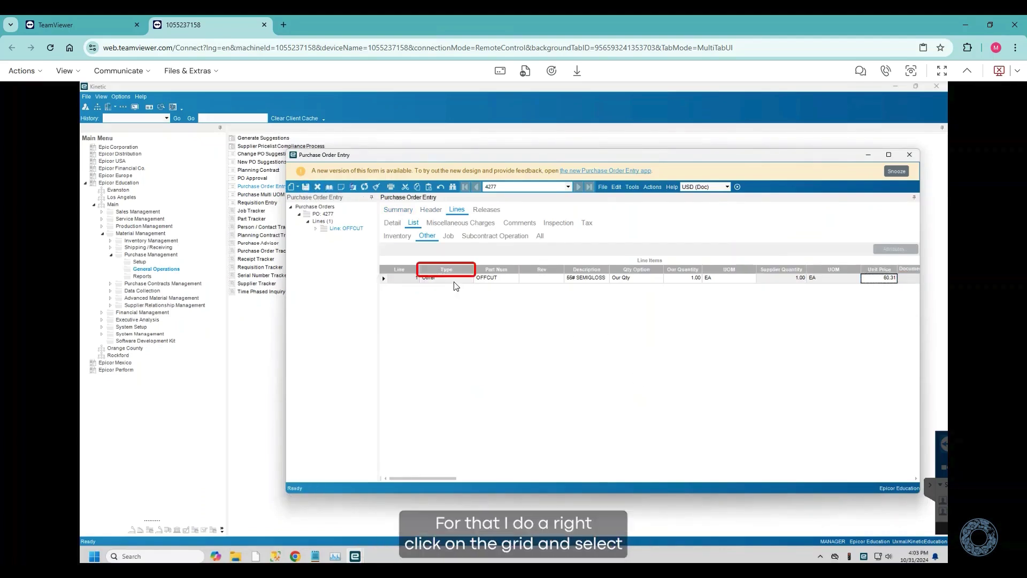
Step: Copy the whole line items grid including its labels and paste it at cell A1 of Sheet2 in Book1
{"action": "right_click", "coordinate": [434, 269]}
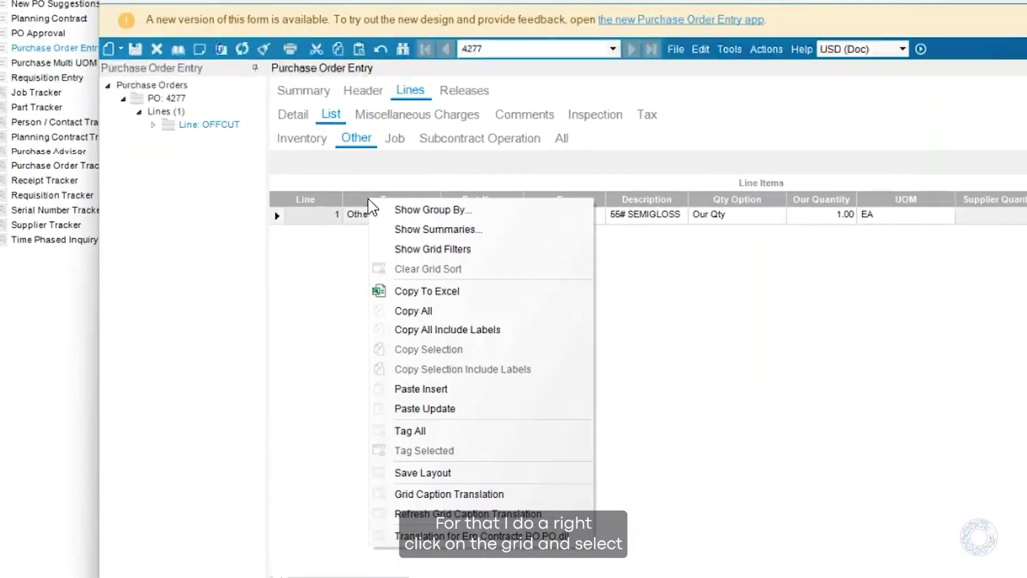
{"action": "left_click", "coordinate": [460, 332]}
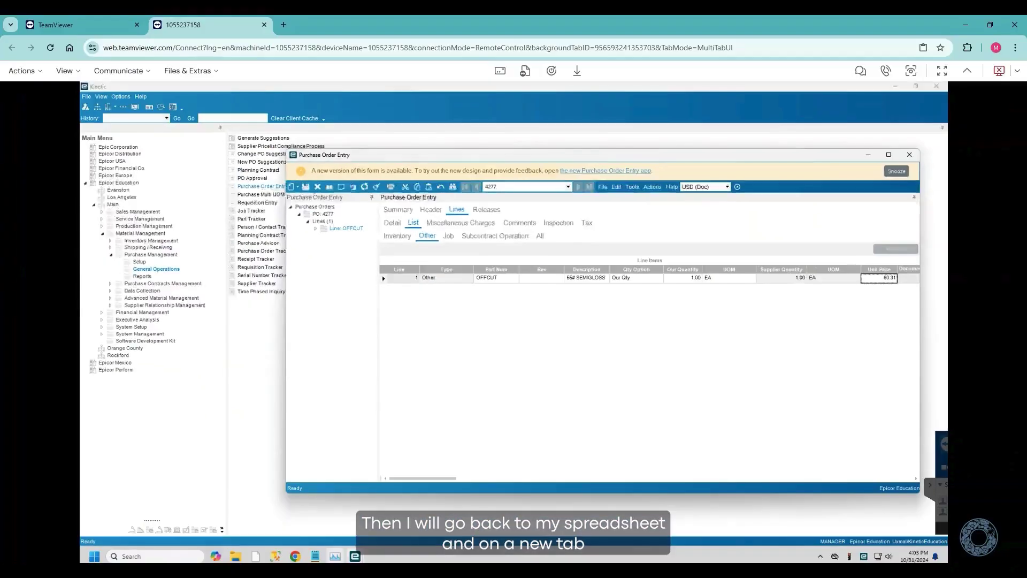
{"action": "mouse_move", "coordinate": [303, 557]}
{"action": "left_click", "coordinate": [412, 532]}
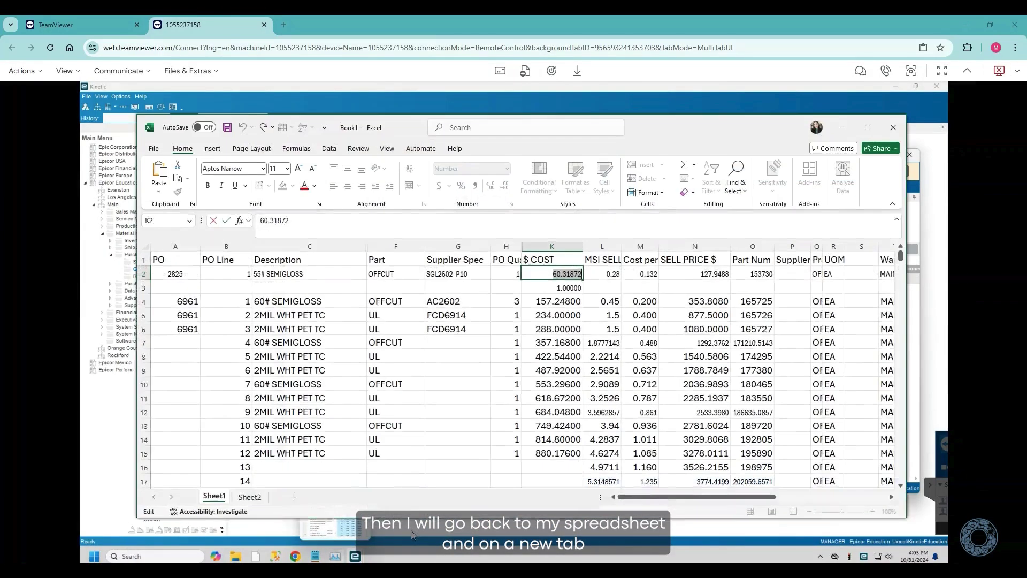
{"action": "left_click", "coordinate": [250, 497]}
{"action": "left_click", "coordinate": [166, 260]}
{"action": "key", "text": "ctrl+v"}
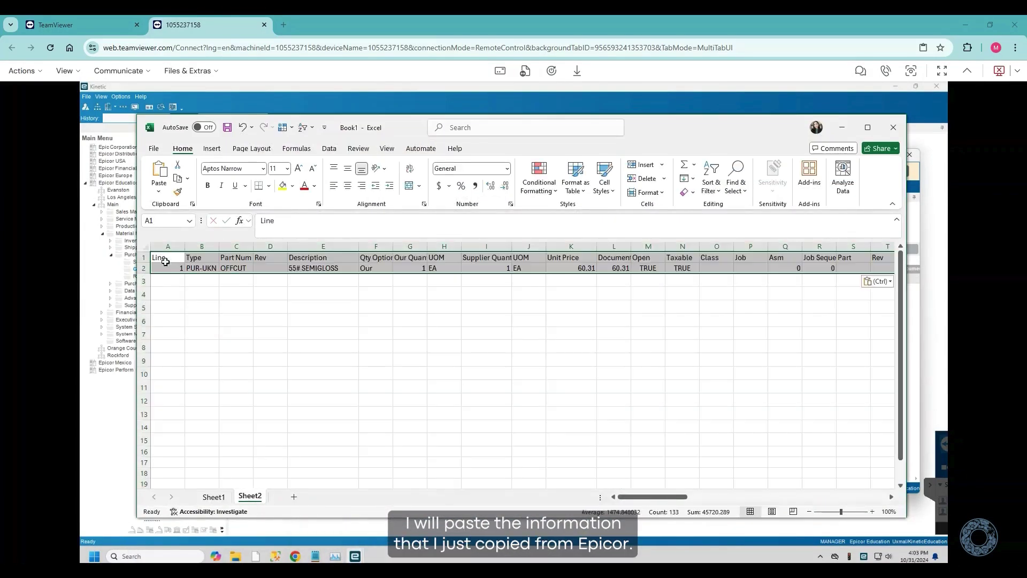
{"action": "left_click", "coordinate": [322, 311]}
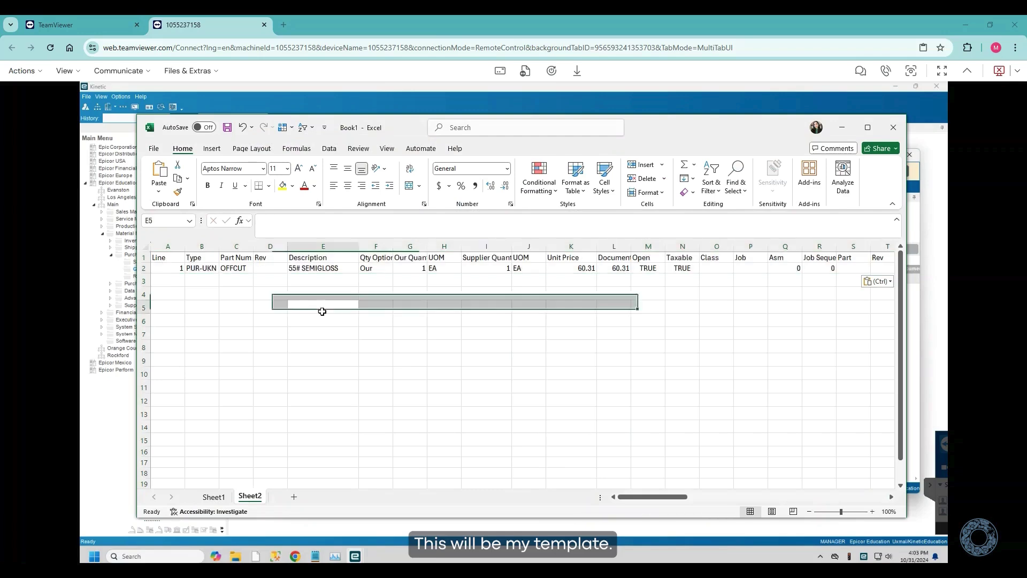
Step: Copy the parts in F4:F15 of Sheet1 into Sheet2's Part Num column below the template row
{"action": "left_click", "coordinate": [215, 496]}
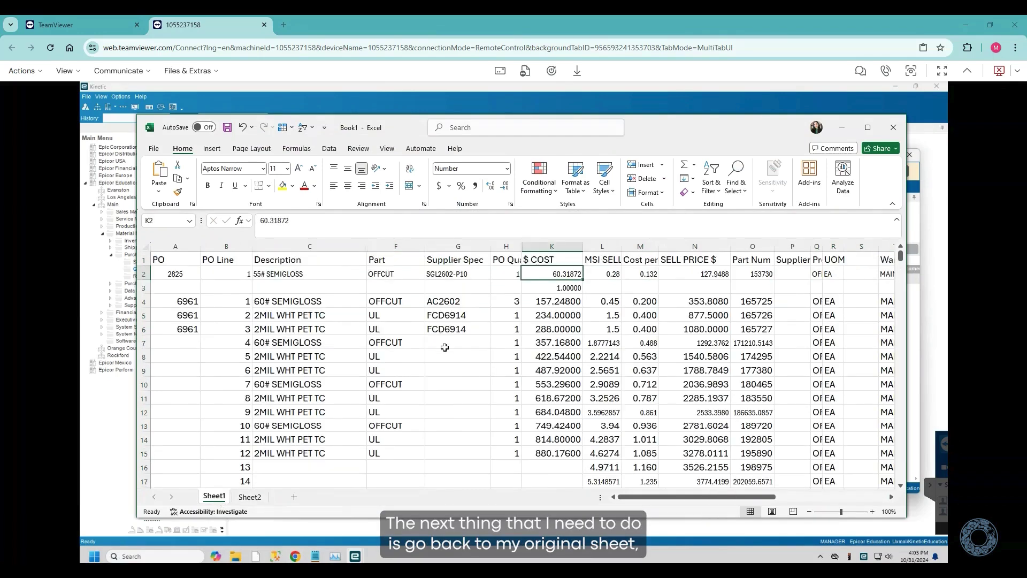
{"action": "left_click_drag", "start_coordinate": [401, 302], "coordinate": [404, 448]}
{"action": "key", "text": "ctrl+c"}
{"action": "left_click", "coordinate": [249, 497]}
{"action": "left_click", "coordinate": [241, 294]}
{"action": "key", "text": "ctrl+v"}
Step: Copy the descriptions in C4:C15 of Sheet1 into Sheet2's Description column, starting at row 3
{"action": "left_click", "coordinate": [214, 497]}
{"action": "left_click", "coordinate": [316, 302]}
{"action": "left_click_drag", "start_coordinate": [316, 302], "coordinate": [316, 453]}
Step: Copy the PO quantities in H4:H15 of Sheet1 into Sheet2's Our Quantity column, starting at G3
{"action": "left_click_drag", "start_coordinate": [505, 302], "coordinate": [500, 454]}
{"action": "key", "text": "ctrl+c"}
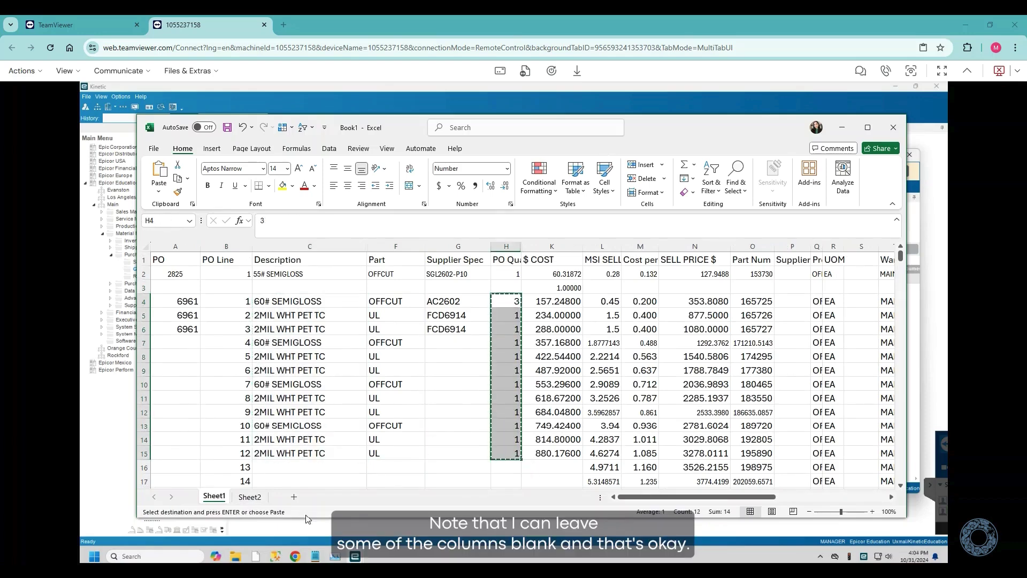
{"action": "left_click", "coordinate": [250, 497]}
{"action": "left_click", "coordinate": [410, 280]}
{"action": "key", "text": "ctrl+v"}
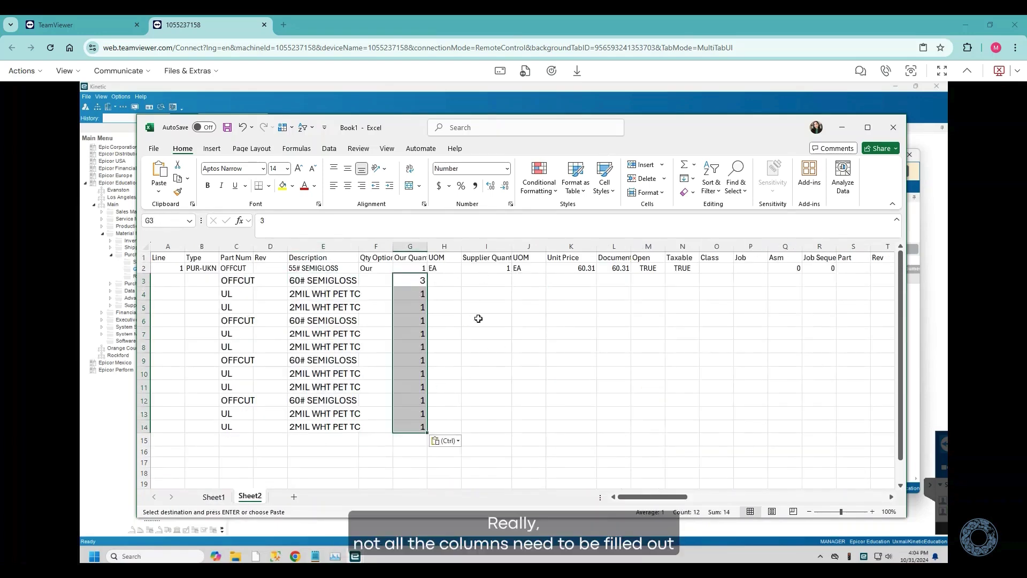
Step: Copy the costs in K4:K15 of Sheet1 into Sheet2's Unit Price column, starting at K3
{"action": "left_click", "coordinate": [214, 497]}
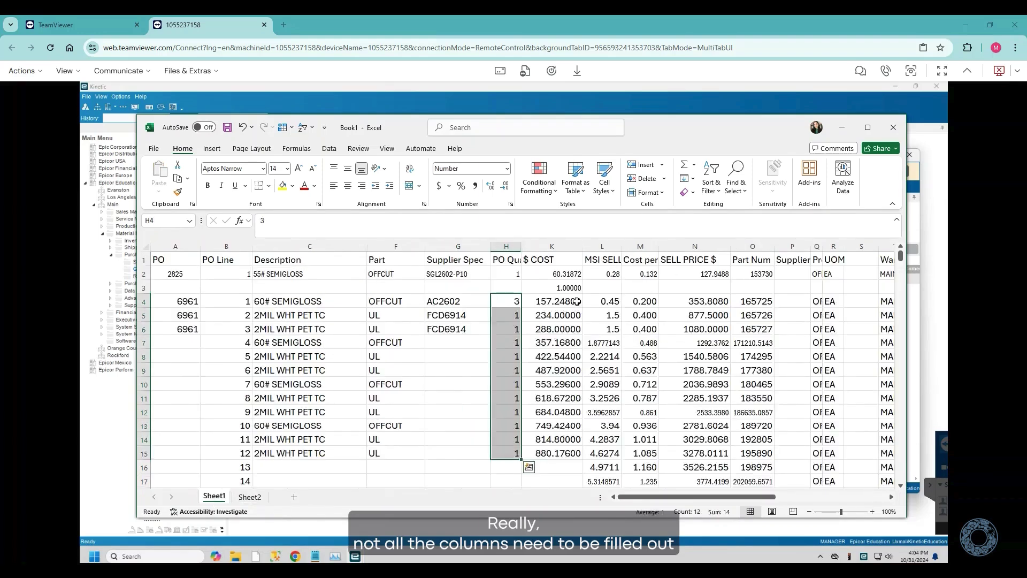
{"action": "key", "text": "ctrl+c"}
{"action": "key", "text": "ctrl+Page_Down"}
{"action": "left_click", "coordinate": [570, 279]}
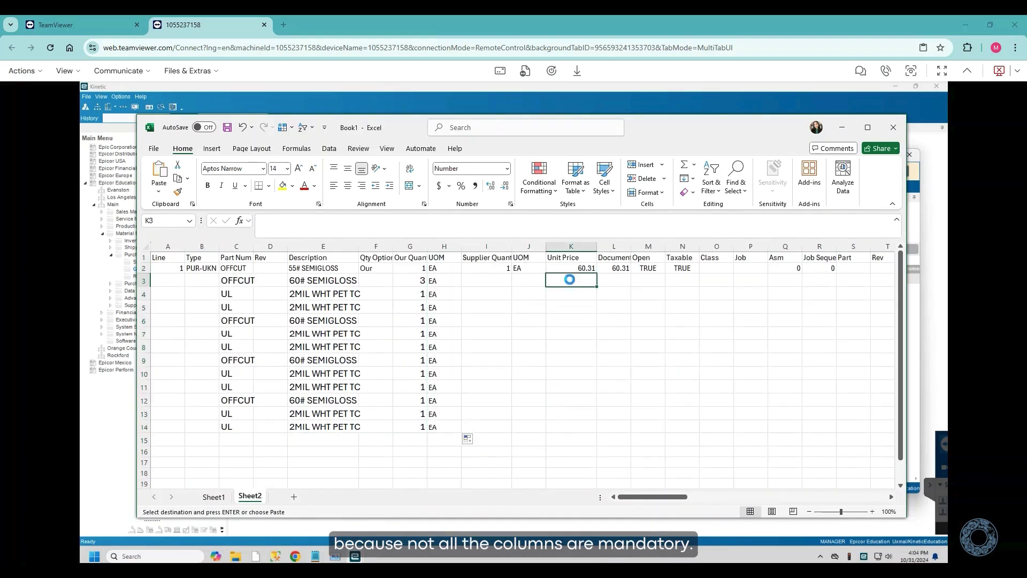
{"action": "key", "text": "ctrl+v"}
{"action": "key", "text": "Escape"}
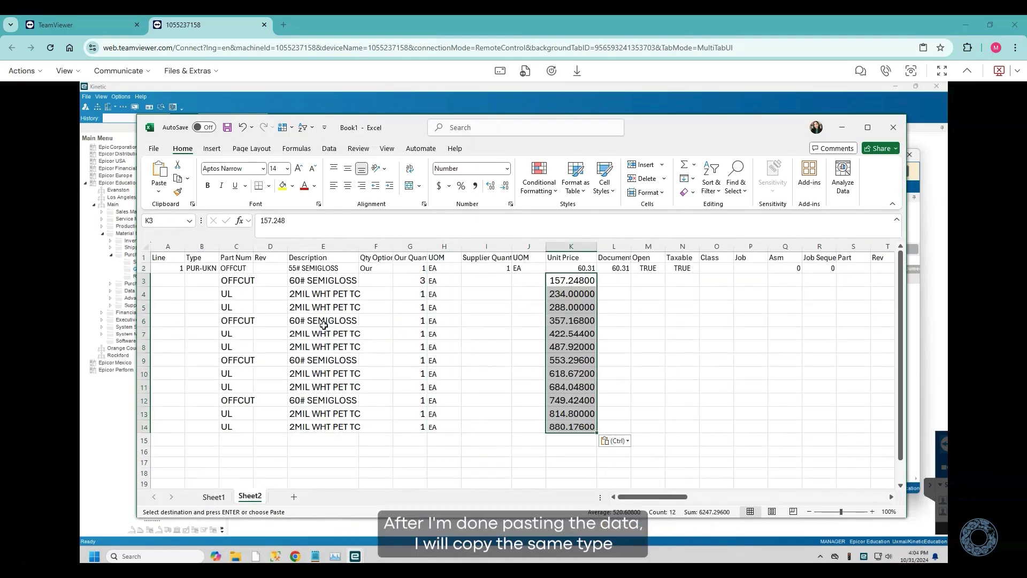
Step: Fill the Type value PUR-UKN from B2 down through row 14 of Sheet2
{"action": "left_click", "coordinate": [210, 270]}
{"action": "left_click_drag", "start_coordinate": [219, 273], "coordinate": [223, 440]}
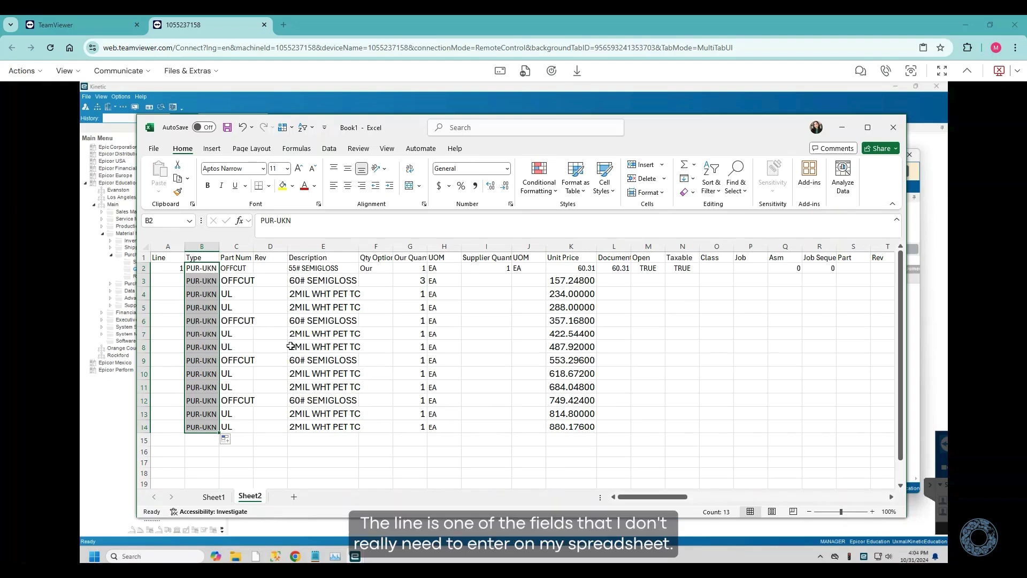
Step: Copy the line data in B3:K14 of Sheet2, leaving out the empty Line column
{"action": "left_click", "coordinate": [291, 346]}
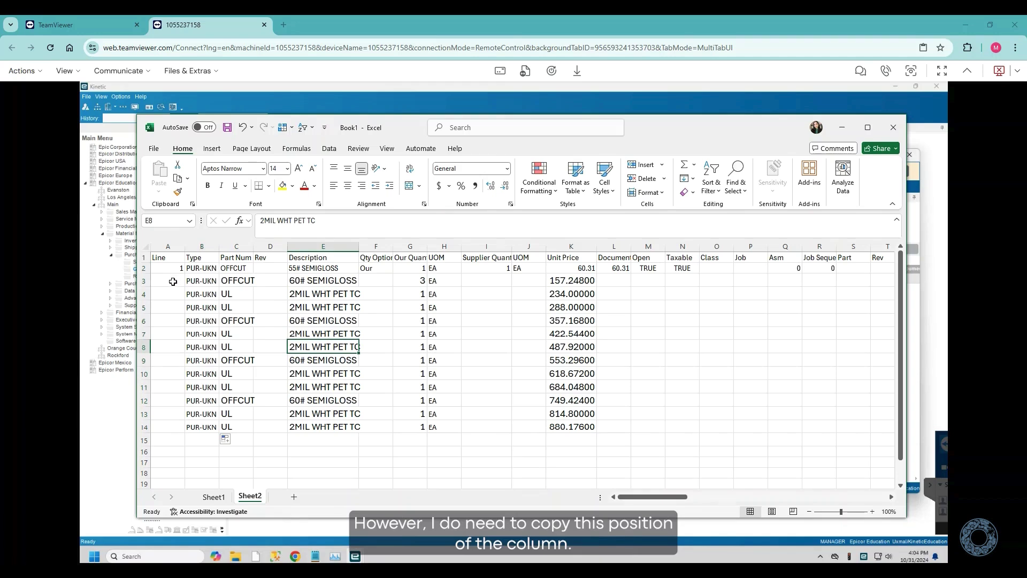
{"action": "left_click", "coordinate": [171, 282]}
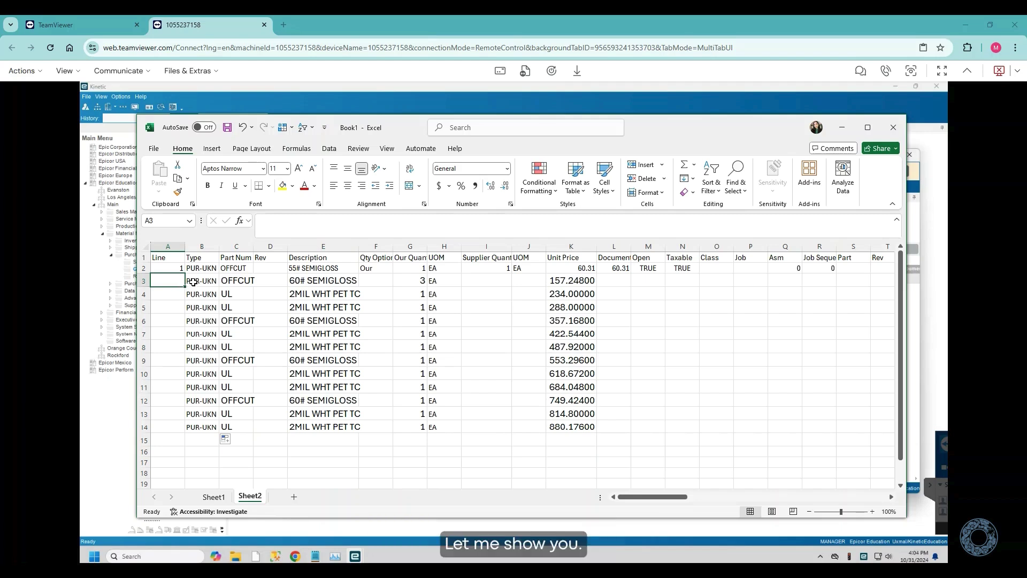
{"action": "left_click_drag", "start_coordinate": [199, 282], "coordinate": [577, 427]}
{"action": "key", "text": "ctrl+c"}
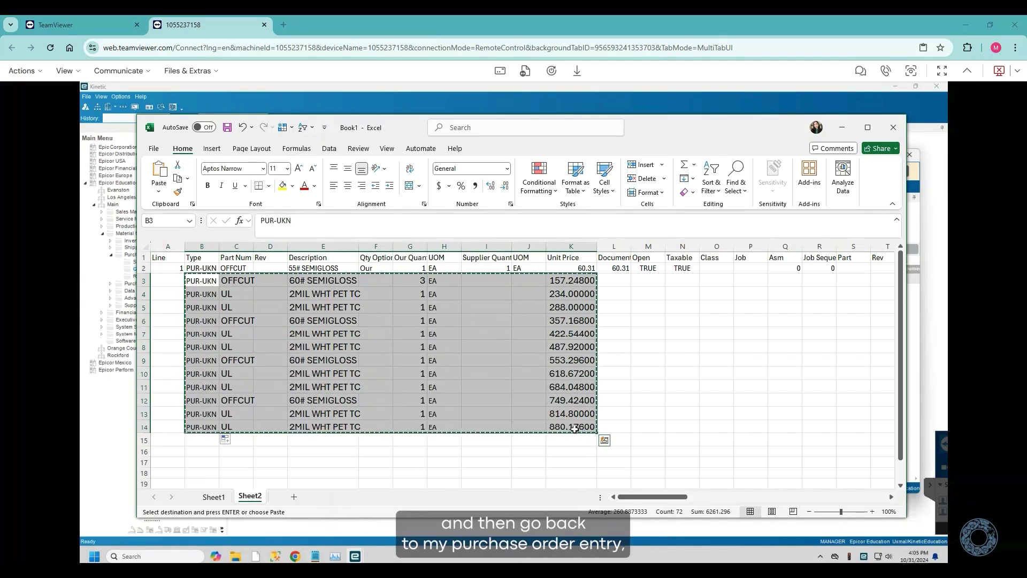
Step: Return to Epicor's Purchase Order Entry, try to Paste Insert the copied B3:K14 rows into the line grid, and dismiss the error dialogs
{"action": "left_click", "coordinate": [841, 127]}
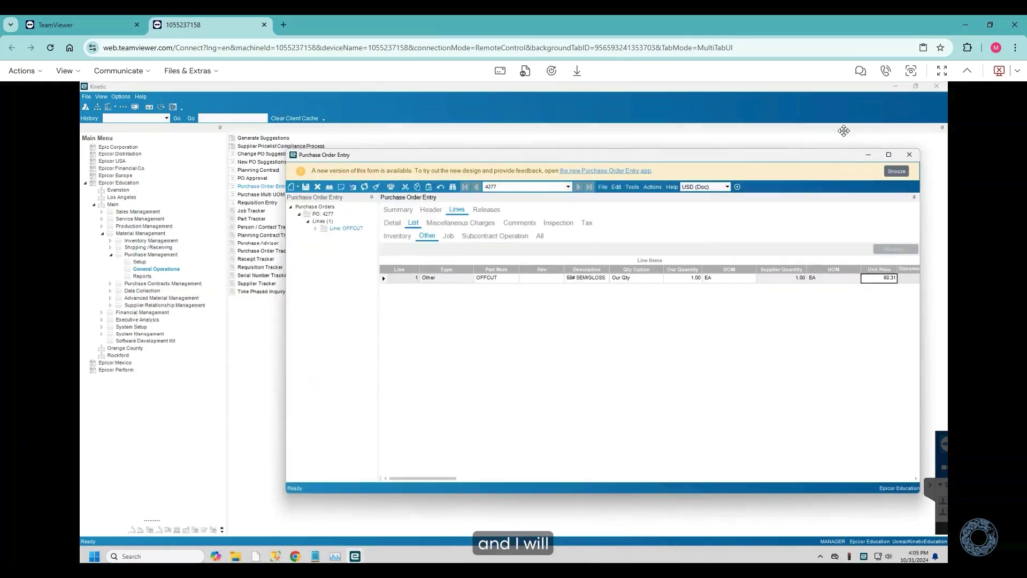
{"action": "right_click", "coordinate": [411, 271]}
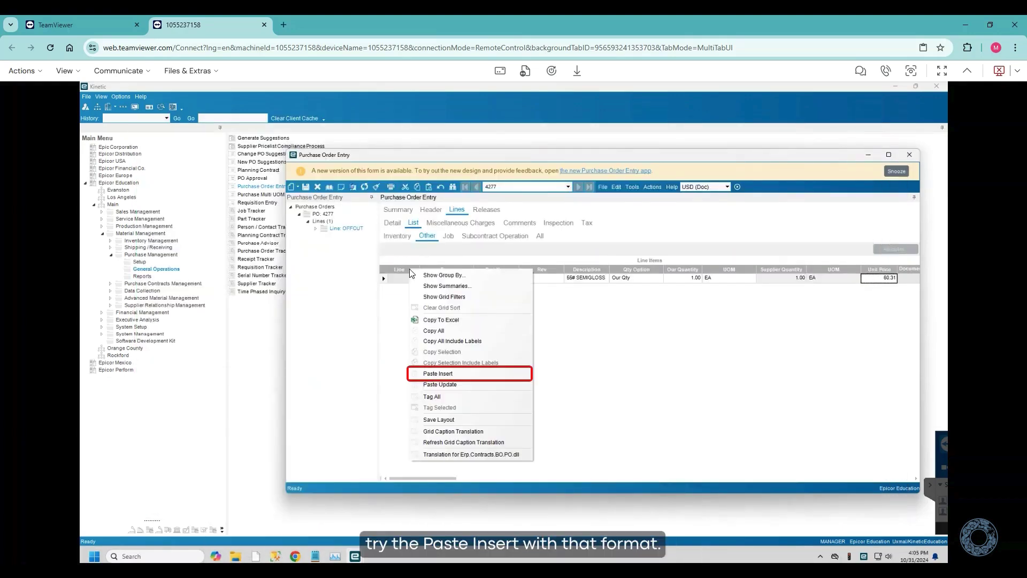
{"action": "left_click", "coordinate": [457, 375]}
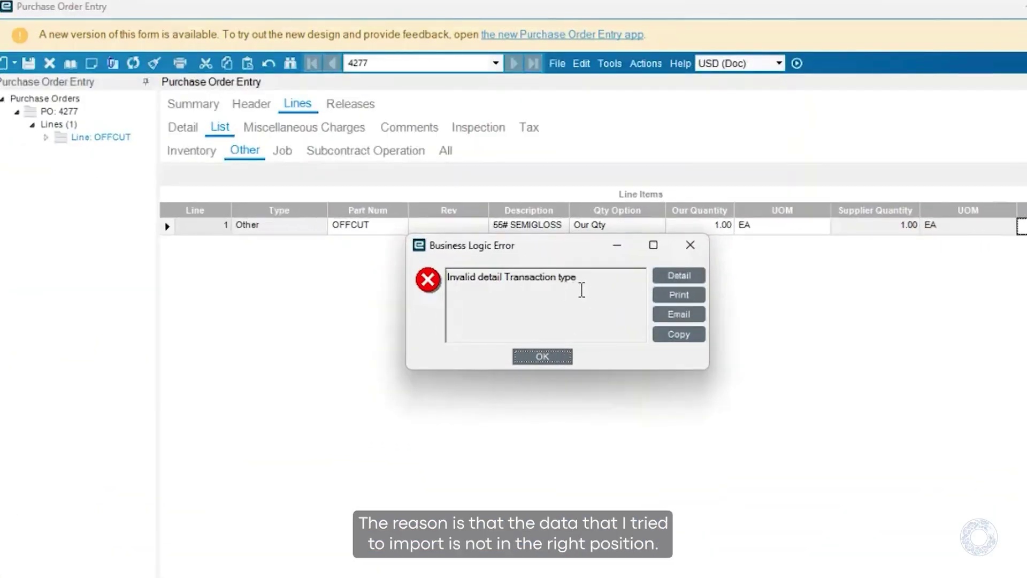
{"action": "left_click", "coordinate": [560, 355]}
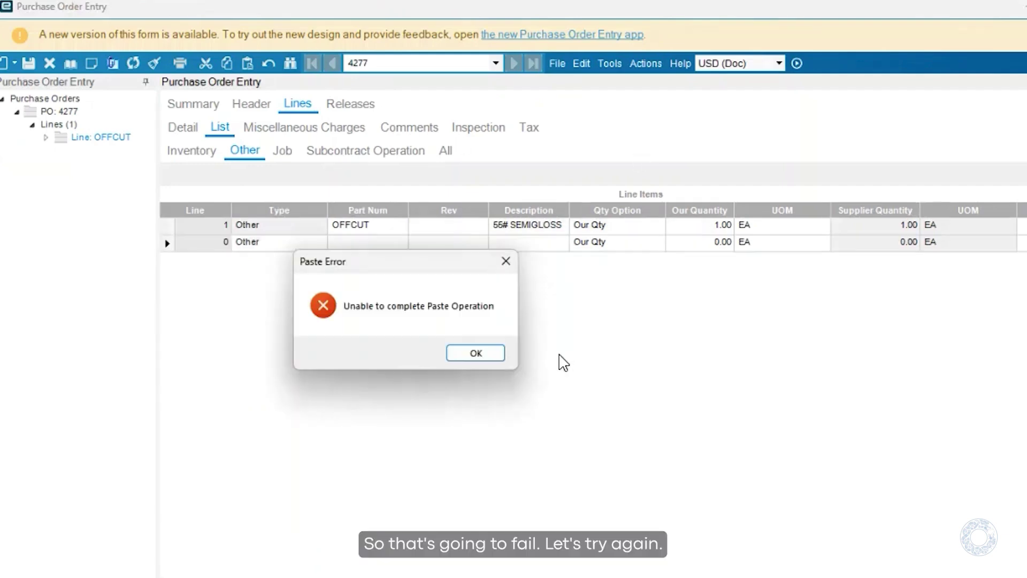
{"action": "left_click", "coordinate": [470, 352]}
Step: Switch back to Excel and copy A3:K14 of Sheet2, including the empty Line column
{"action": "key", "text": "alt+Tab"}
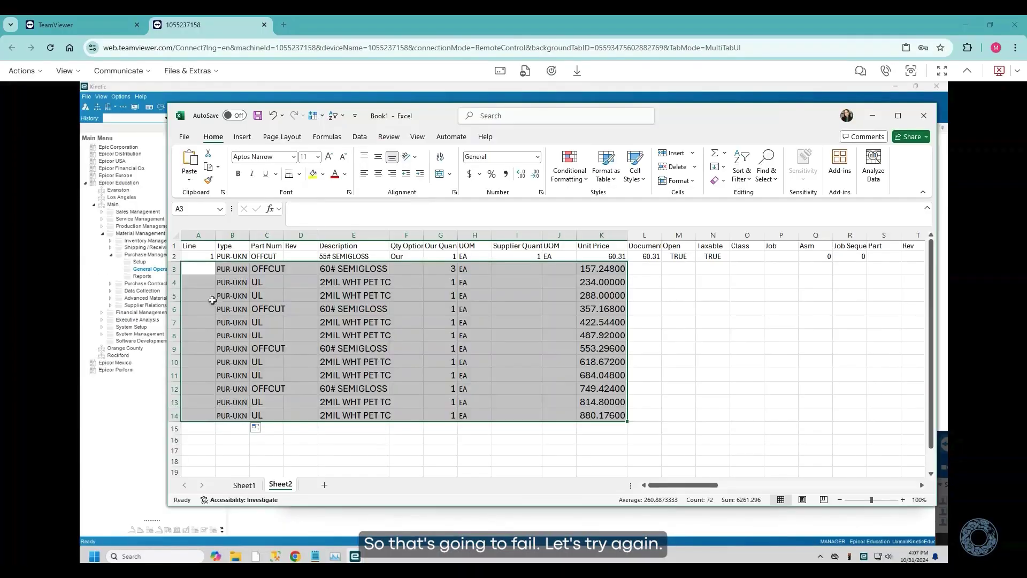
{"action": "left_click_drag", "start_coordinate": [206, 269], "coordinate": [625, 421]}
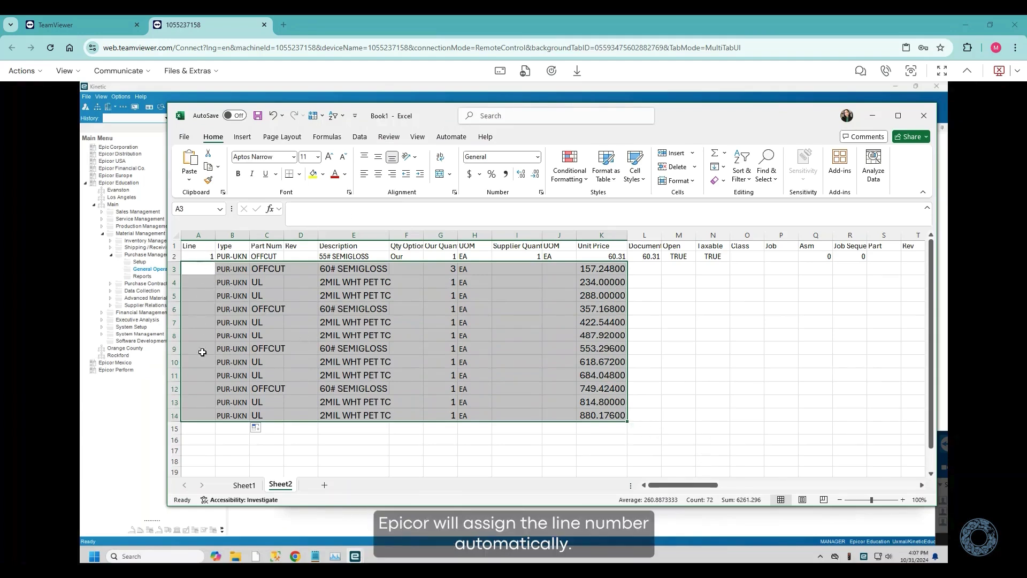
{"action": "key", "text": "ctrl+c"}
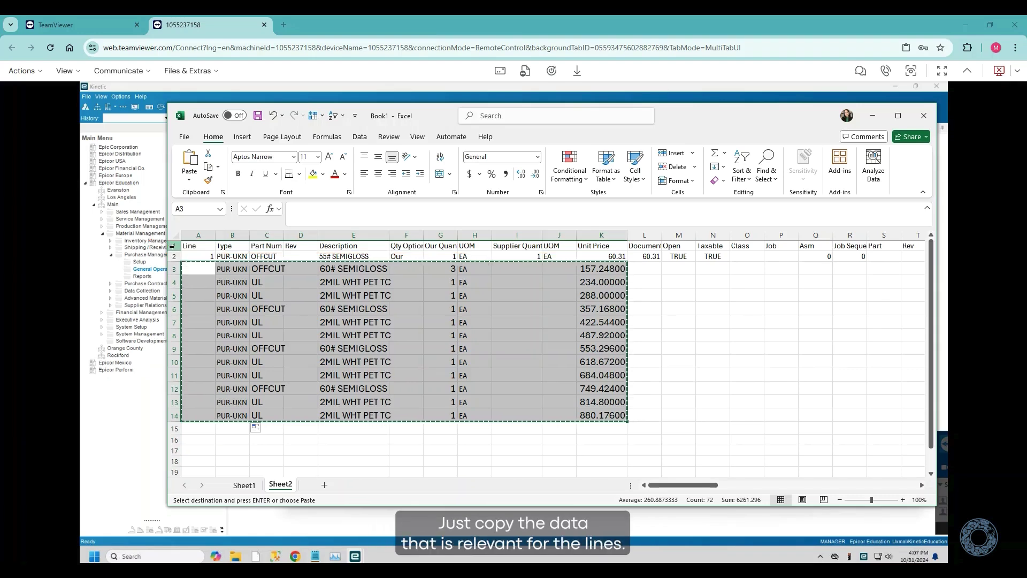
{"action": "left_click_drag", "start_coordinate": [206, 270], "coordinate": [601, 416]}
{"action": "right_click", "coordinate": [226, 375]}
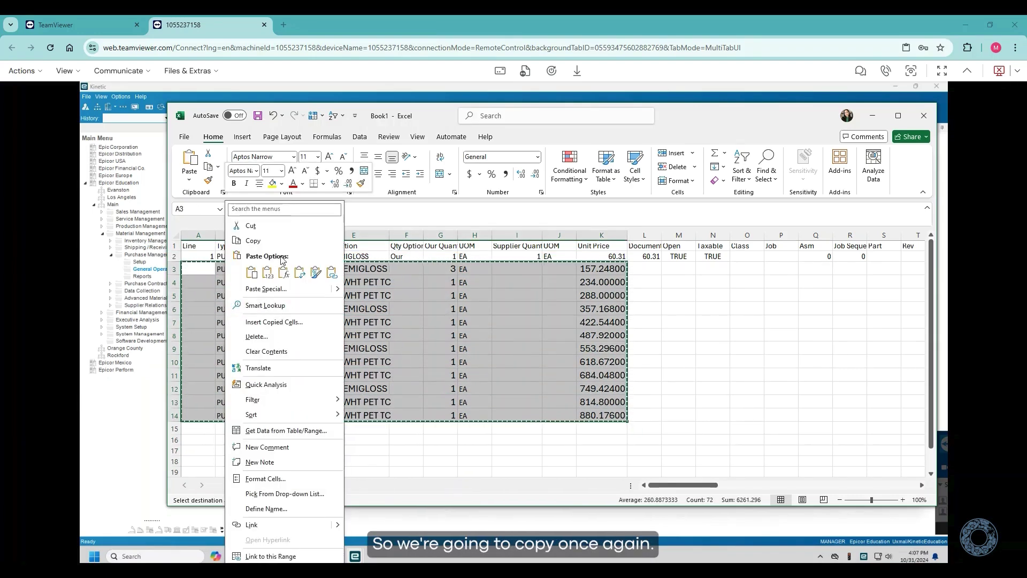
{"action": "left_click", "coordinate": [252, 240]}
Step: Return to Epicor's Purchase Order Entry and Paste Insert the copied A3:K14 rows into the Line Items grid
{"action": "left_click", "coordinate": [874, 115]}
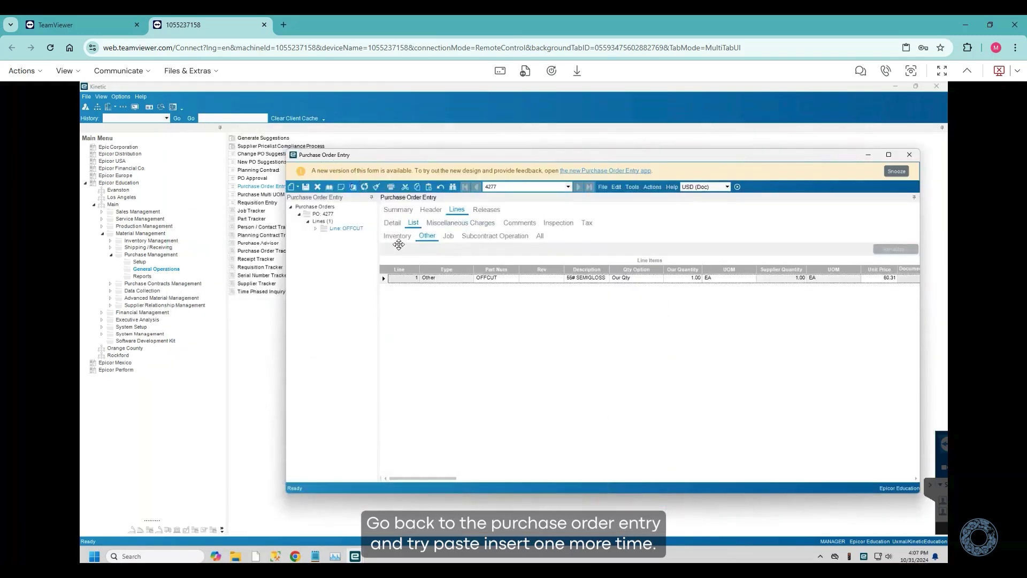
{"action": "right_click", "coordinate": [399, 271]}
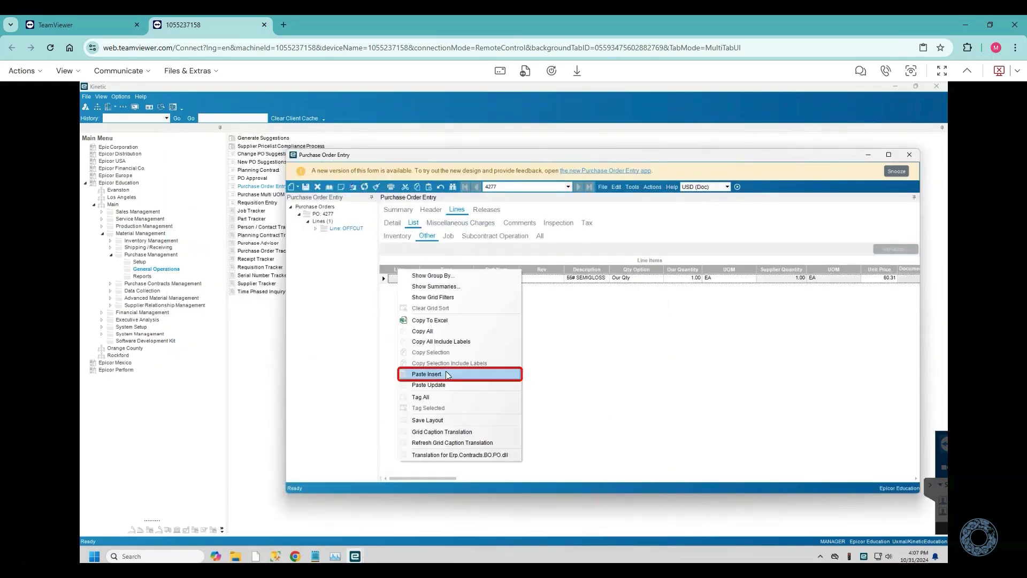
{"action": "left_click", "coordinate": [434, 374]}
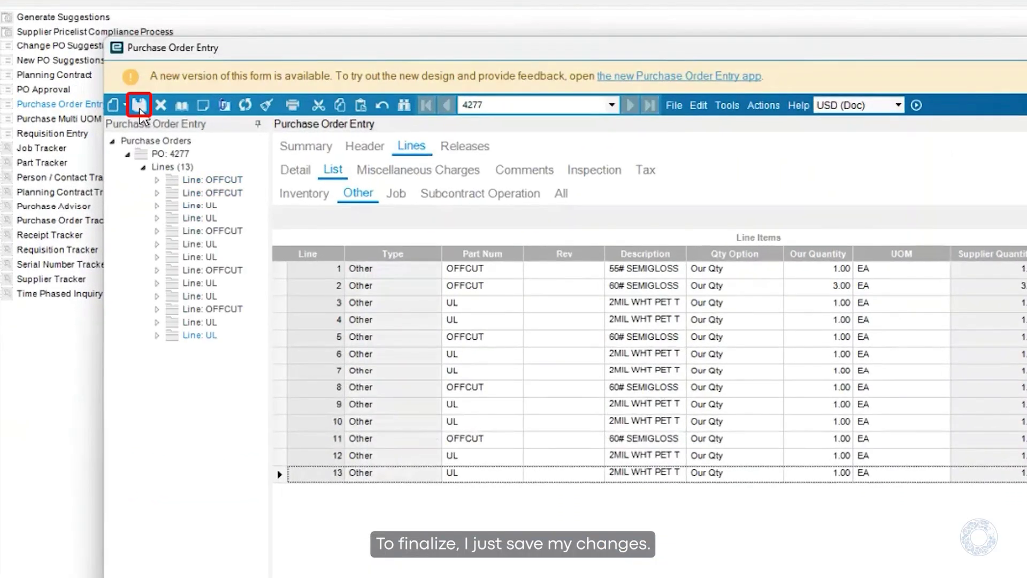
Step: Mark the purchase order as approved in its summary and save it
{"action": "left_click", "coordinate": [305, 145]}
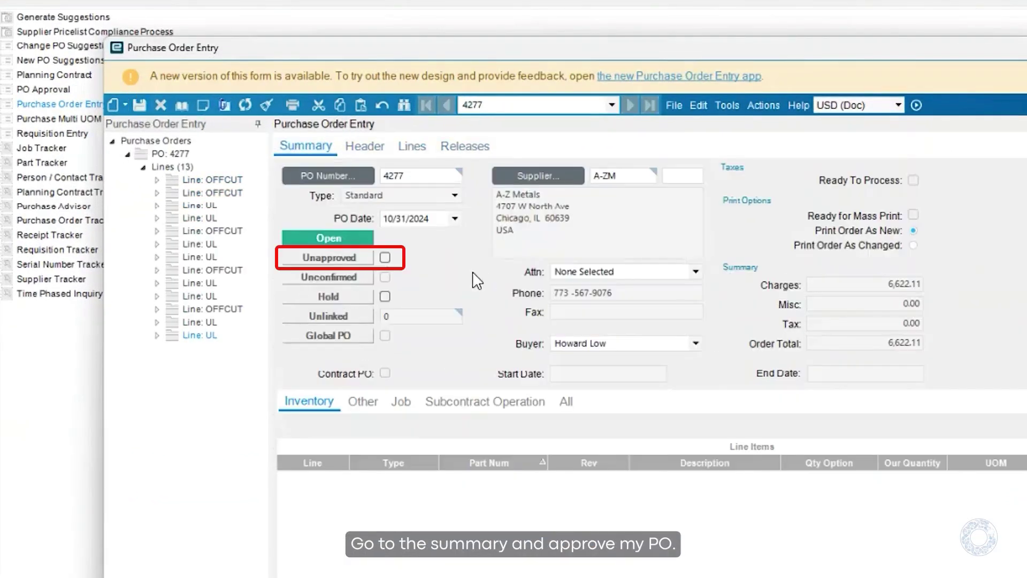
{"action": "left_click", "coordinate": [385, 257]}
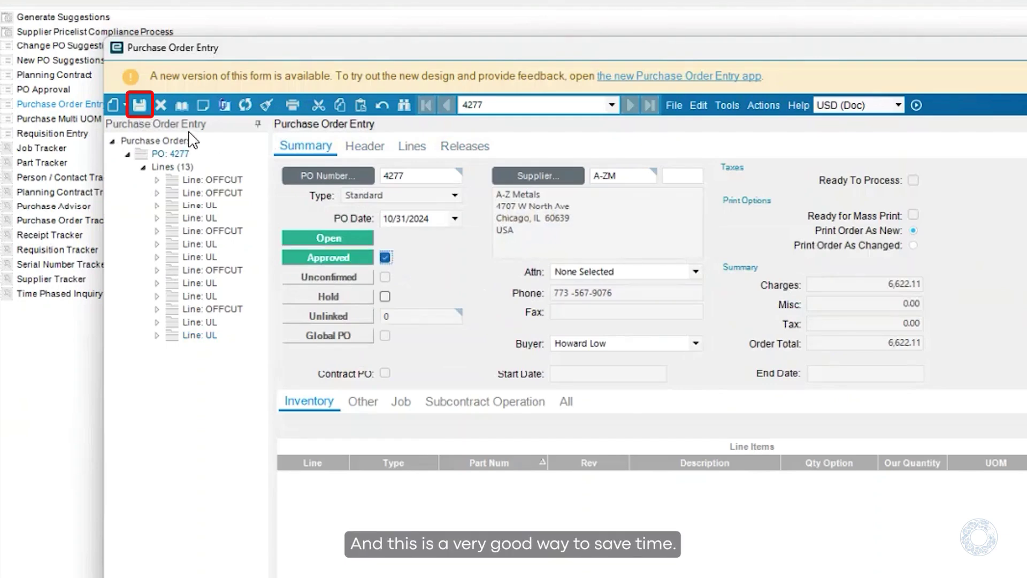
{"action": "left_click", "coordinate": [140, 106]}
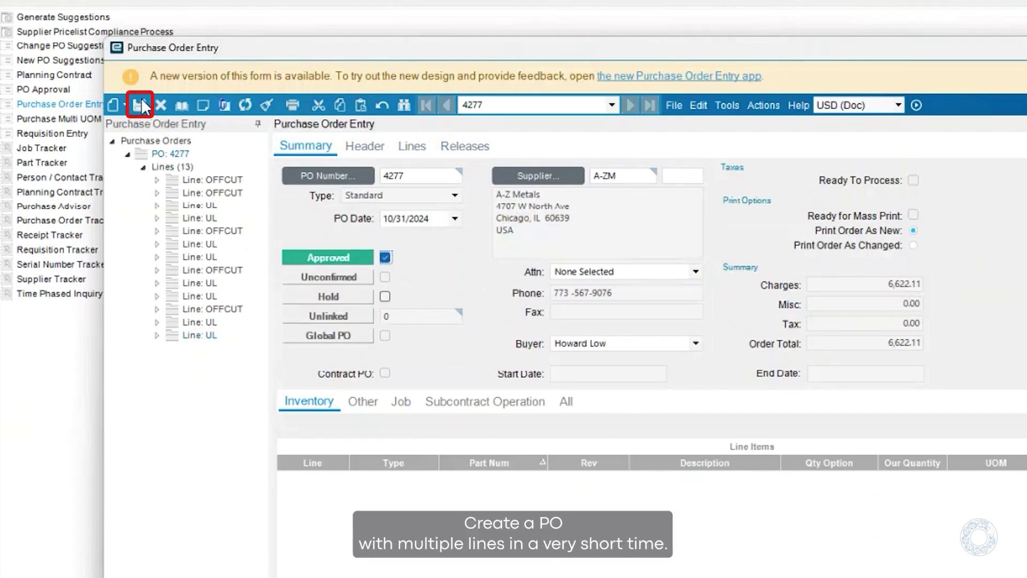